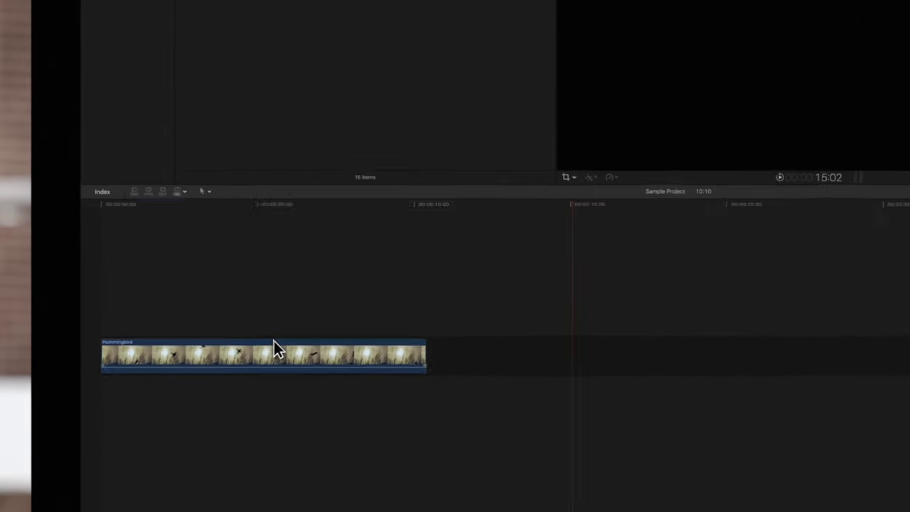
# Step: Select the Hummingbird clip and list the Stylize effects in the Effects browser
pyautogui.click(185, 403)
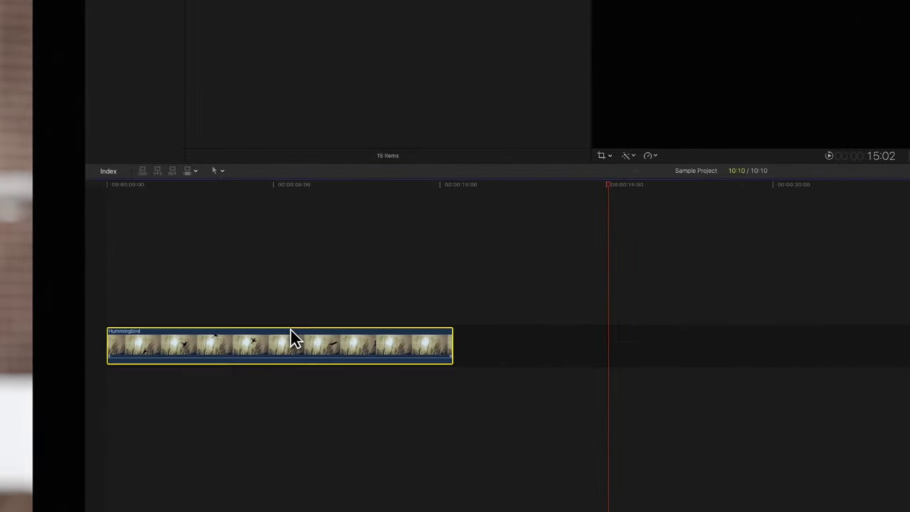
pyautogui.moveTo(605, 186); pyautogui.dragTo(300, 206)
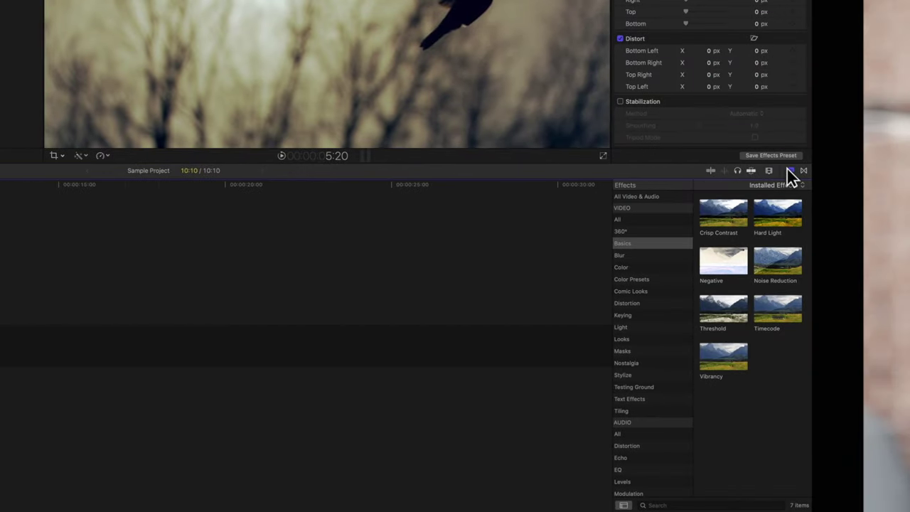
pyautogui.click(788, 170)
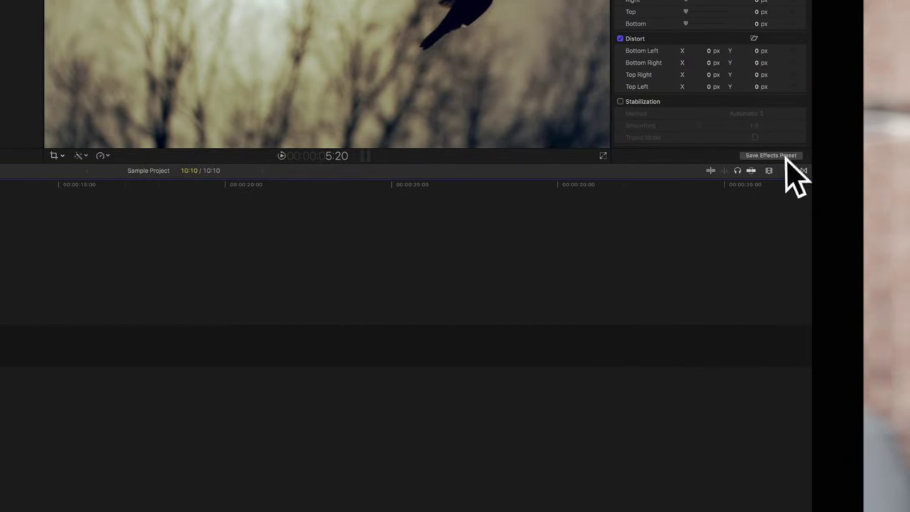
pyautogui.click(789, 171)
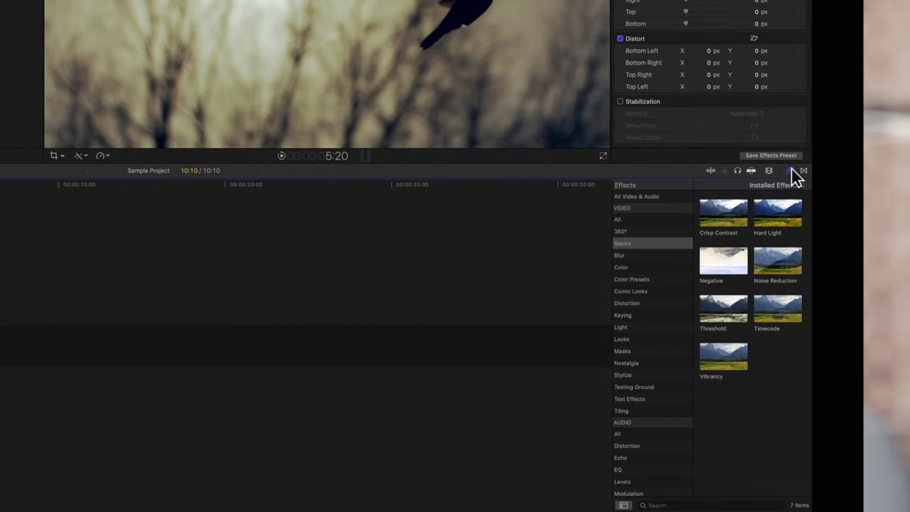
pyautogui.click(625, 374)
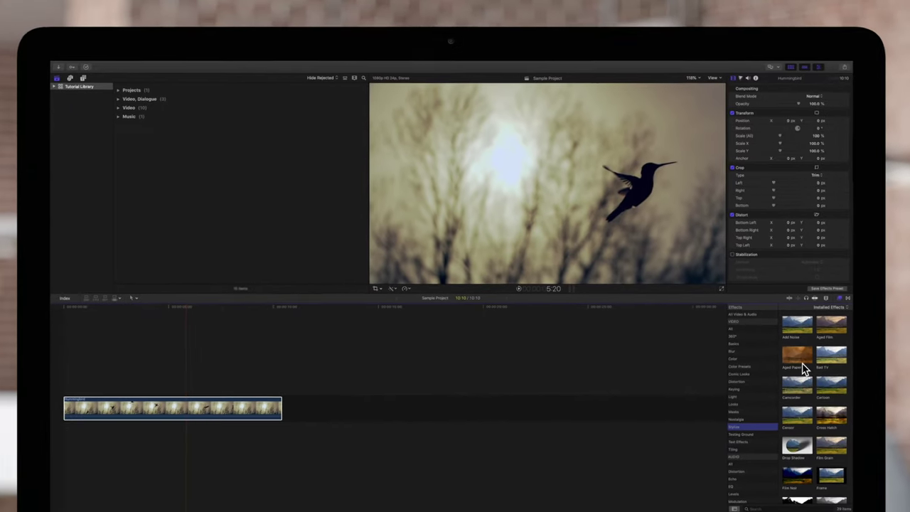
# Step: Apply Aged Paper to the Hummingbird clip and view its settings: Amount 100, Mask Size 50
pyautogui.doubleClick(800, 365)
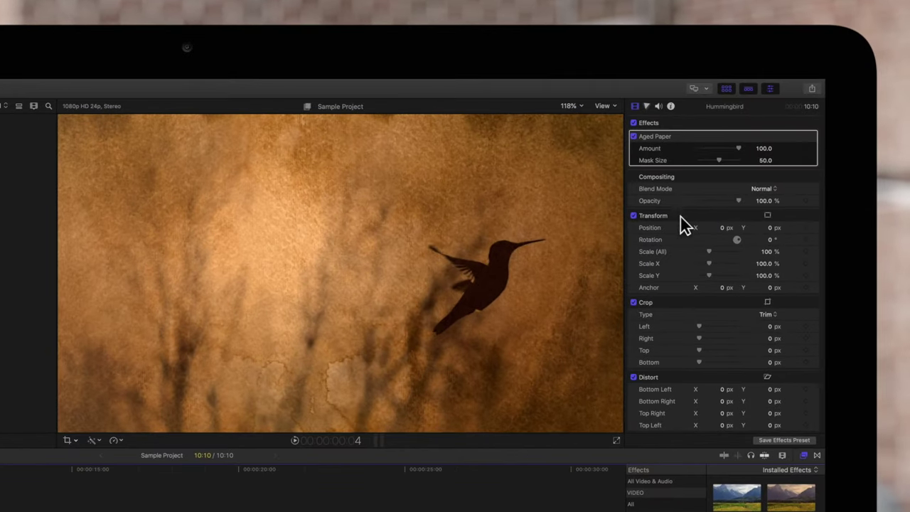
pyautogui.click(771, 90)
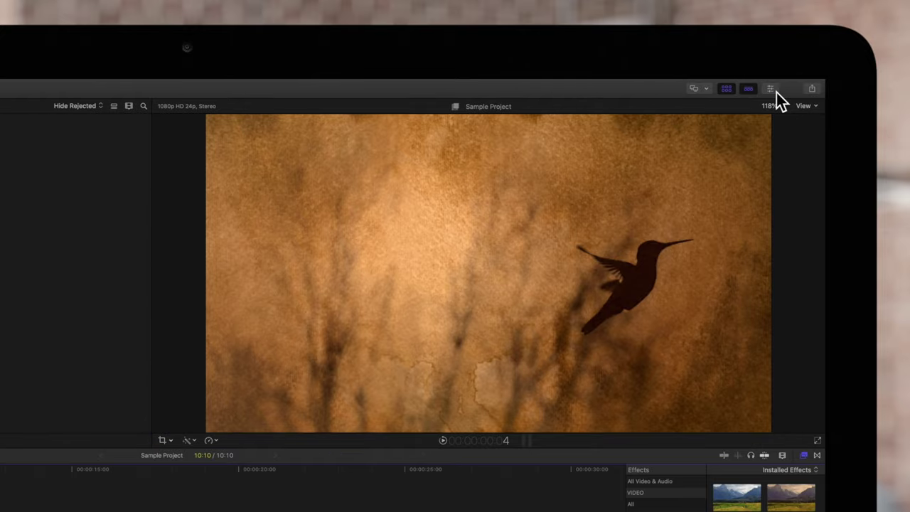
pyautogui.click(772, 89)
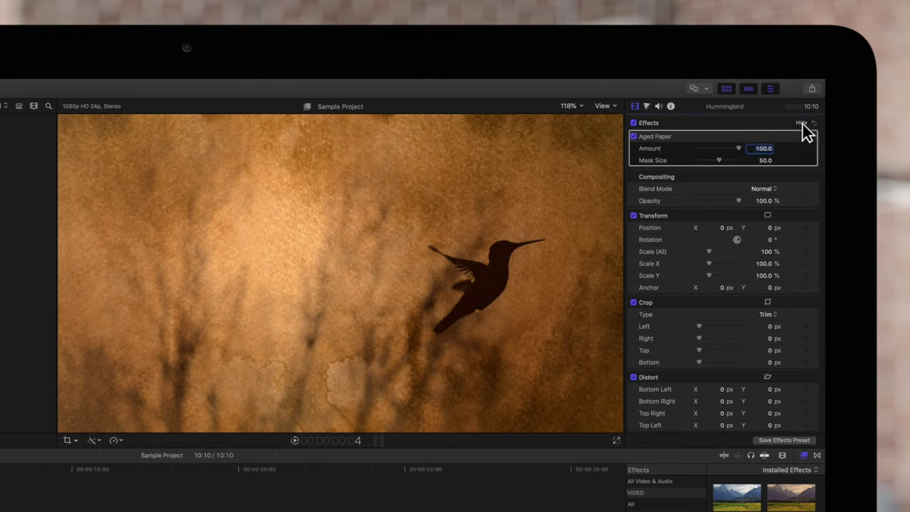
# Step: Add a circular Shape Mask 1 to the Aged Paper effect in the Inspector
pyautogui.press('Delete')
pyautogui.press('super+z')
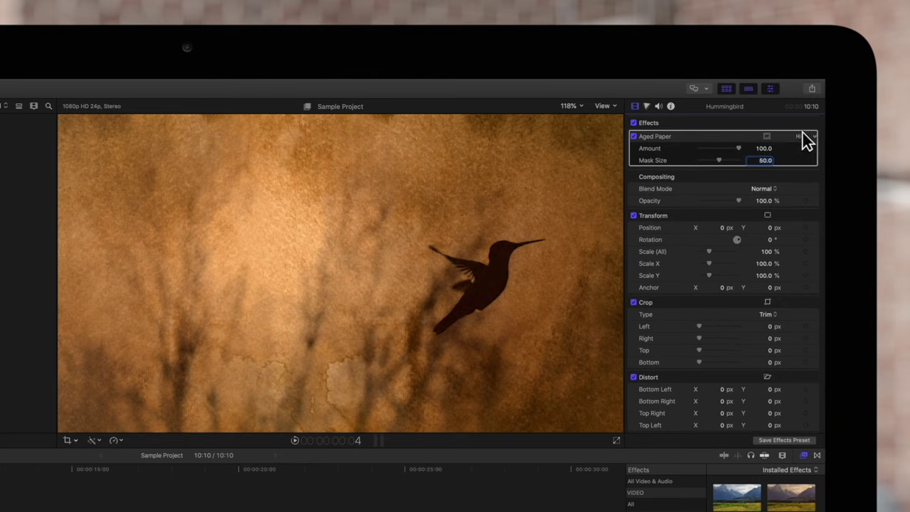
pyautogui.click(804, 137)
pyautogui.click(801, 136)
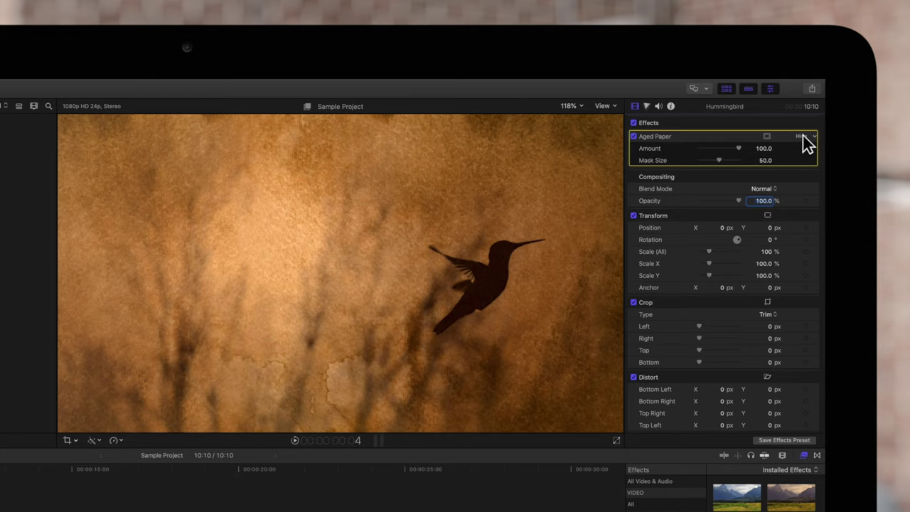
pyautogui.click(767, 136)
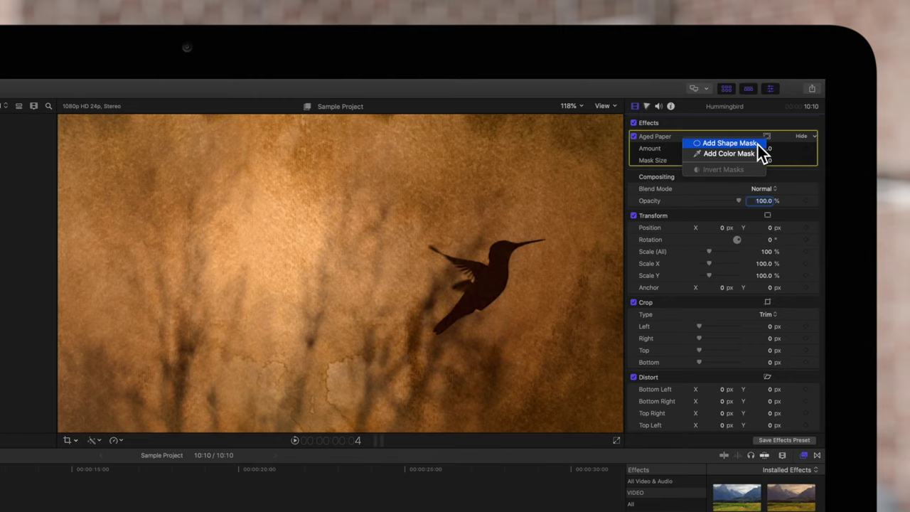
pyautogui.click(756, 143)
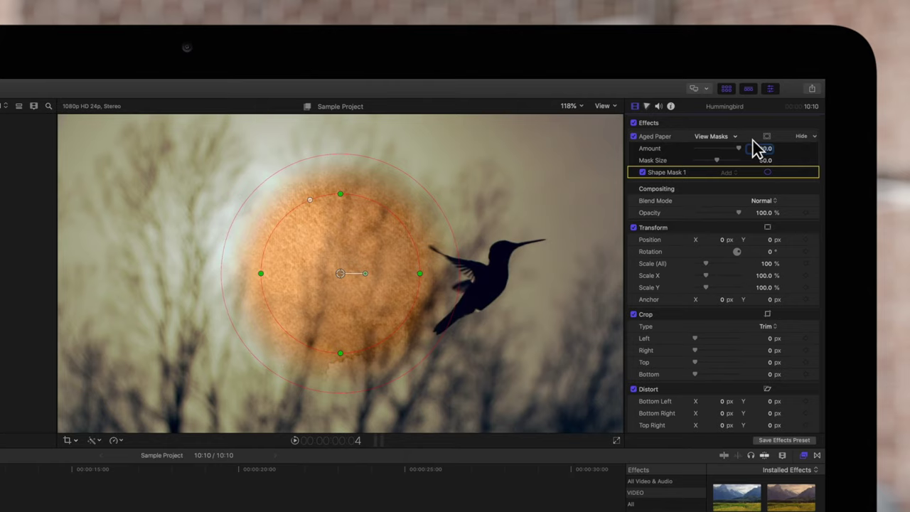
# Step: Add Shape Mask 2 to Aged Paper and move it right over the hummingbird
pyautogui.click(766, 135)
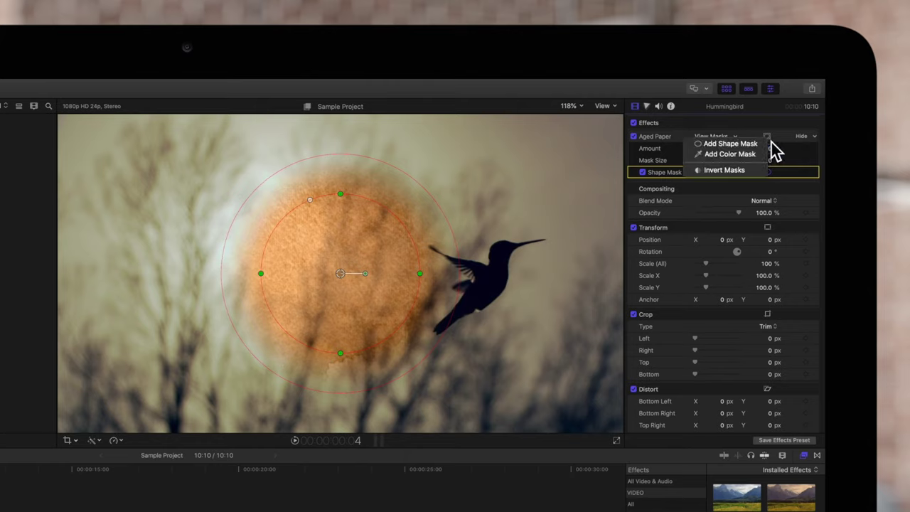
pyautogui.click(754, 146)
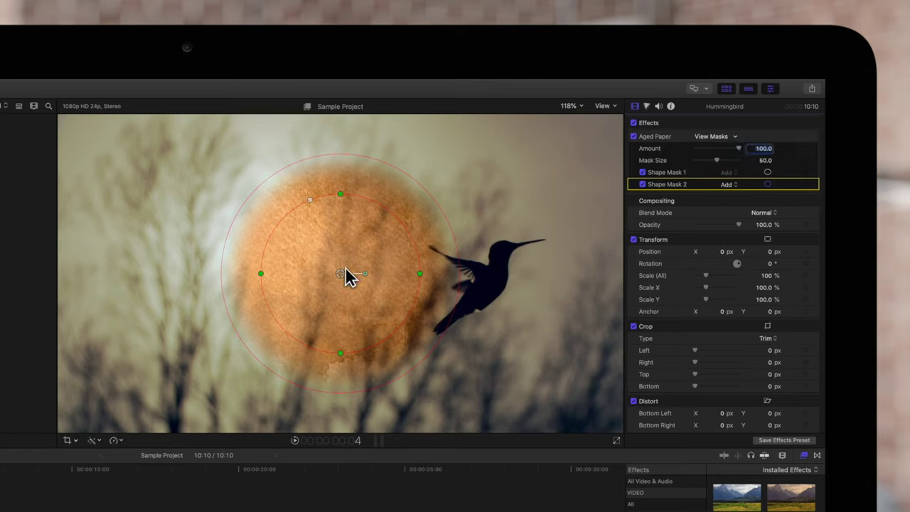
pyautogui.moveTo(348, 274); pyautogui.dragTo(445, 238)
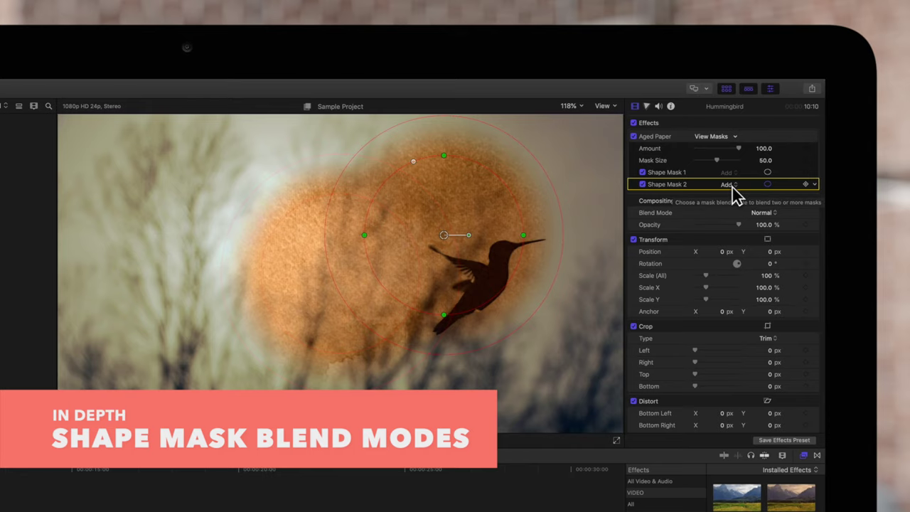
# Step: Nudge Shape Mask 2 down and try a subtracting blend mode on it
pyautogui.moveTo(471, 221); pyautogui.dragTo(461, 247)
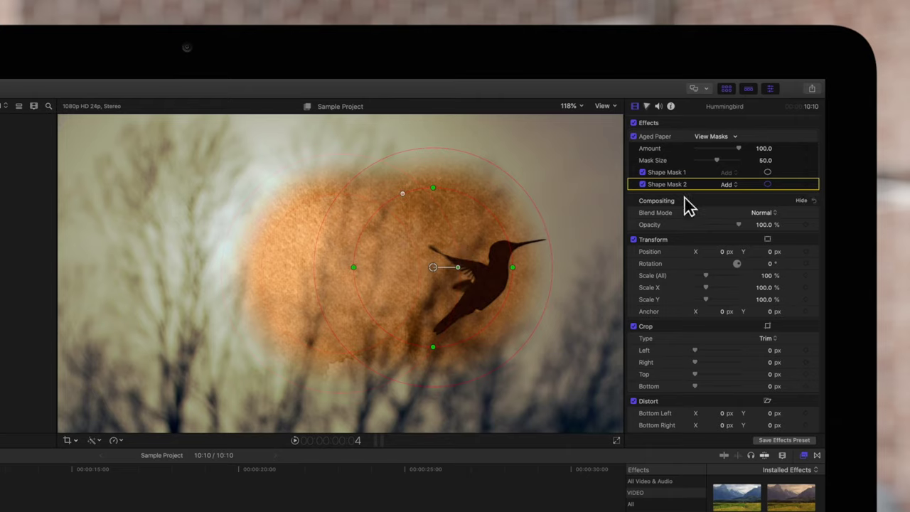
pyautogui.click(727, 184)
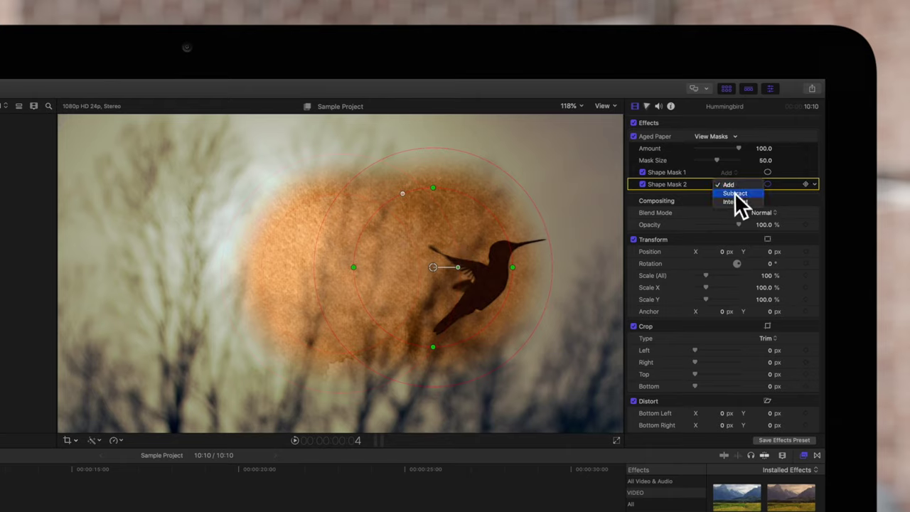
pyautogui.click(736, 194)
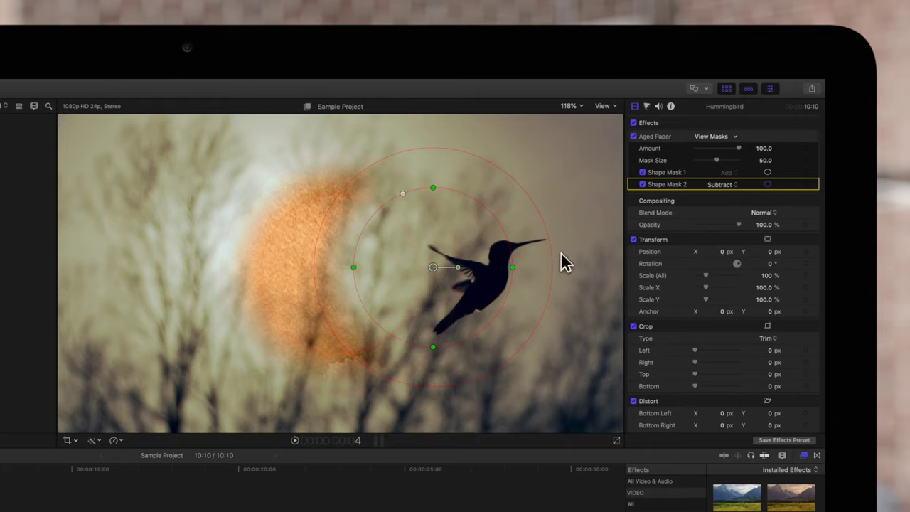
pyautogui.moveTo(433, 268)
pyautogui.mouseDown()
pyautogui.moveTo(396, 268)
pyautogui.moveTo(482, 266)
pyautogui.moveTo(447, 270)
pyautogui.mouseUp()
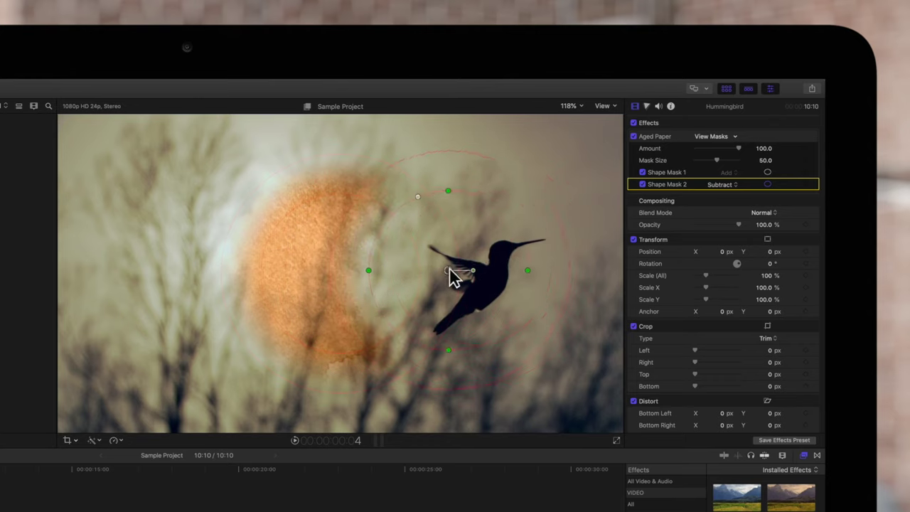
# Step: Switch Shape Mask 2 to Intersect and reposition its circle near the hummingbird
pyautogui.click(736, 185)
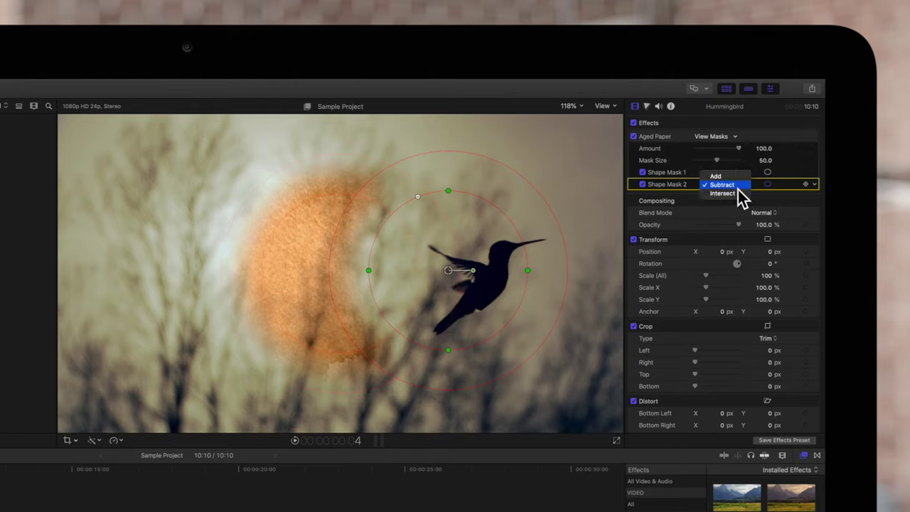
pyautogui.click(732, 193)
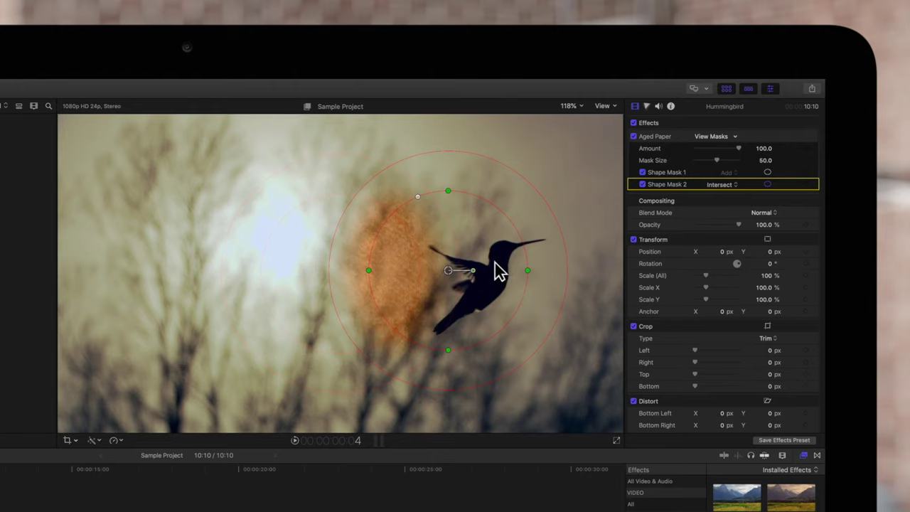
pyautogui.moveTo(449, 271)
pyautogui.mouseDown()
pyautogui.moveTo(426, 283)
pyautogui.moveTo(402, 279)
pyautogui.moveTo(461, 276)
pyautogui.moveTo(450, 276)
pyautogui.mouseUp()
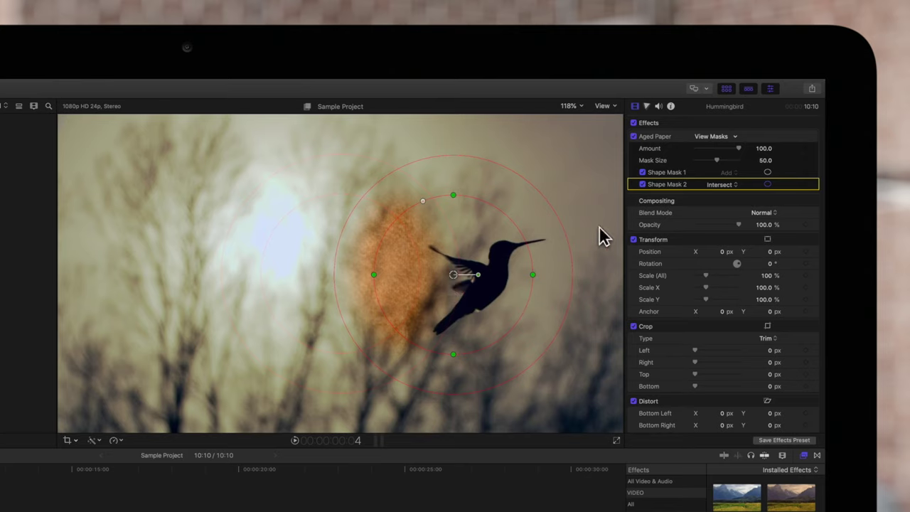
# Step: Preview the Aged Paper masks inverted, then turn mask inversion back off
pyautogui.click(767, 136)
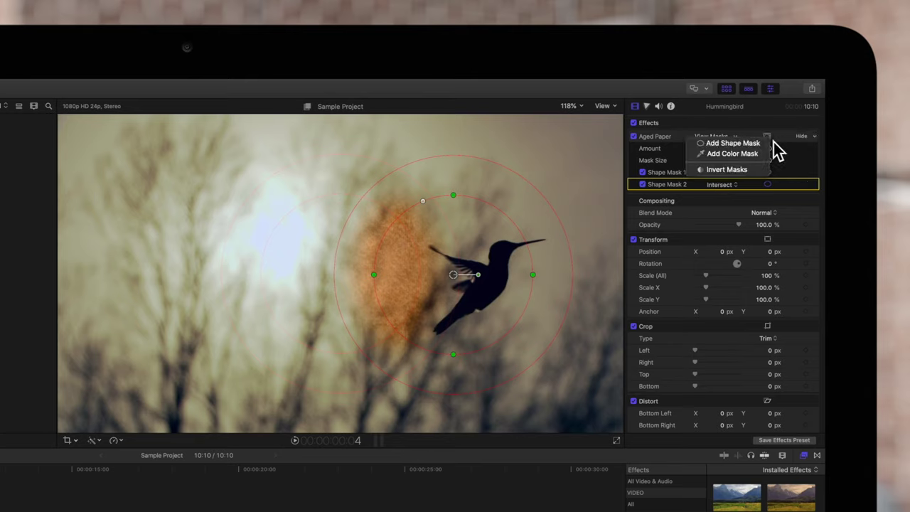
pyautogui.click(742, 170)
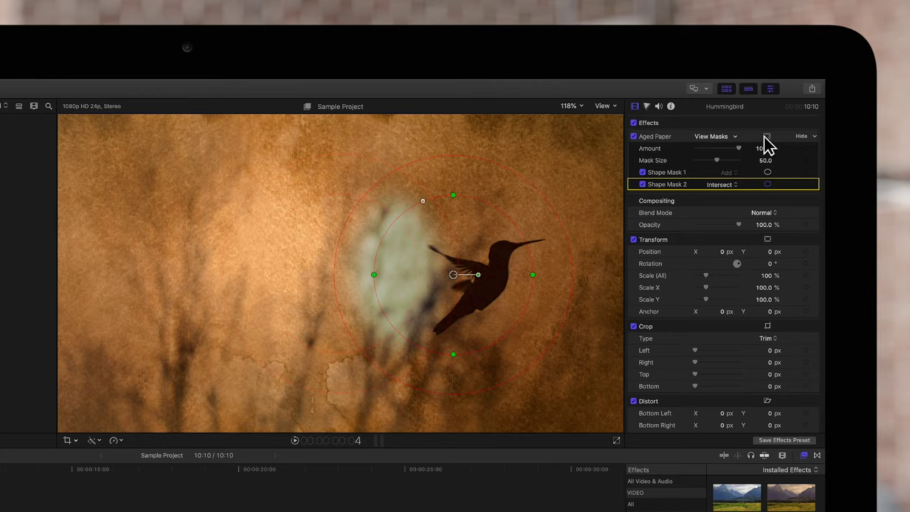
pyautogui.click(765, 137)
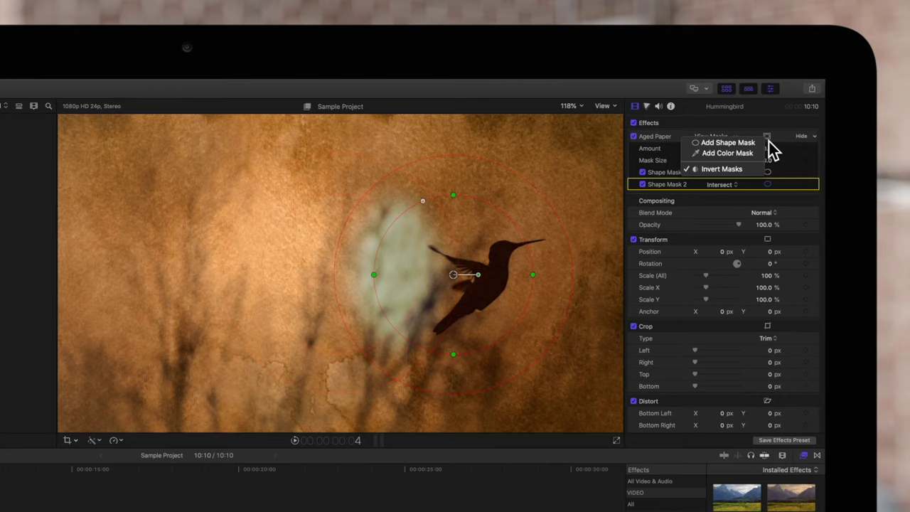
pyautogui.click(741, 168)
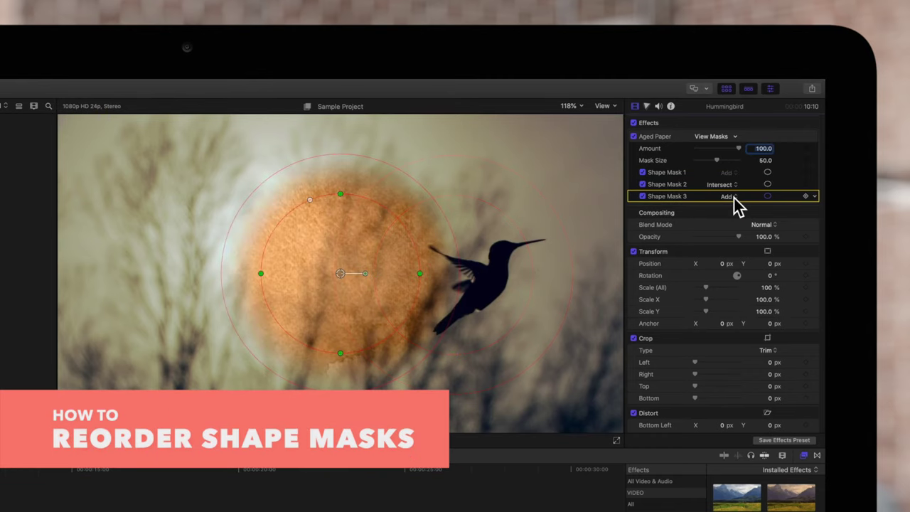
# Step: Move Shape Mask 3 under the hummingbird and place its row above Shape Mask 2
pyautogui.moveTo(341, 273); pyautogui.dragTo(401, 343)
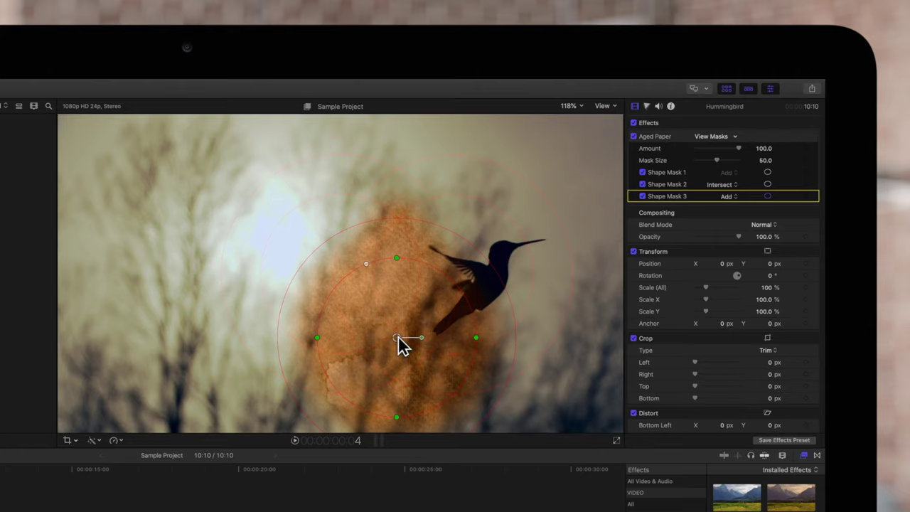
pyautogui.moveTo(704, 205)
pyautogui.moveTo(686, 199); pyautogui.dragTo(687, 187)
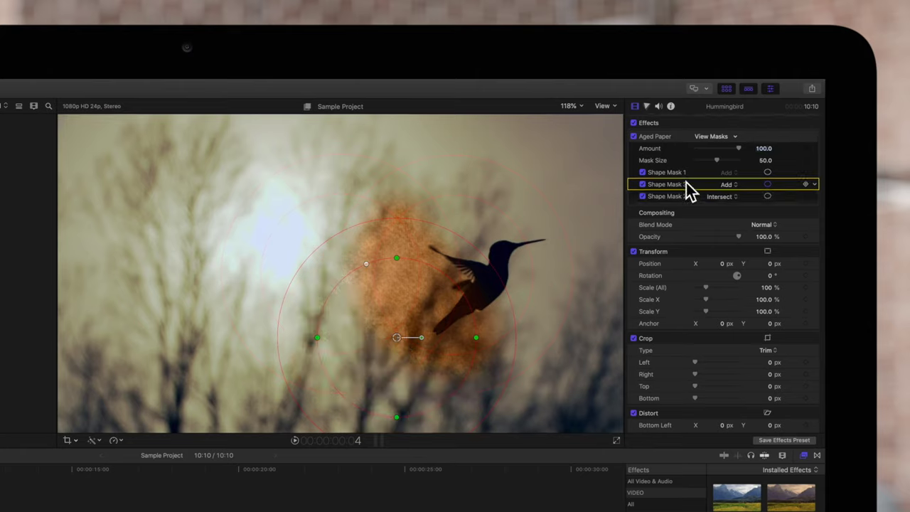
# Step: Set Shape Mask 3 to Intersect and keep it first in the mask stack
pyautogui.click(728, 185)
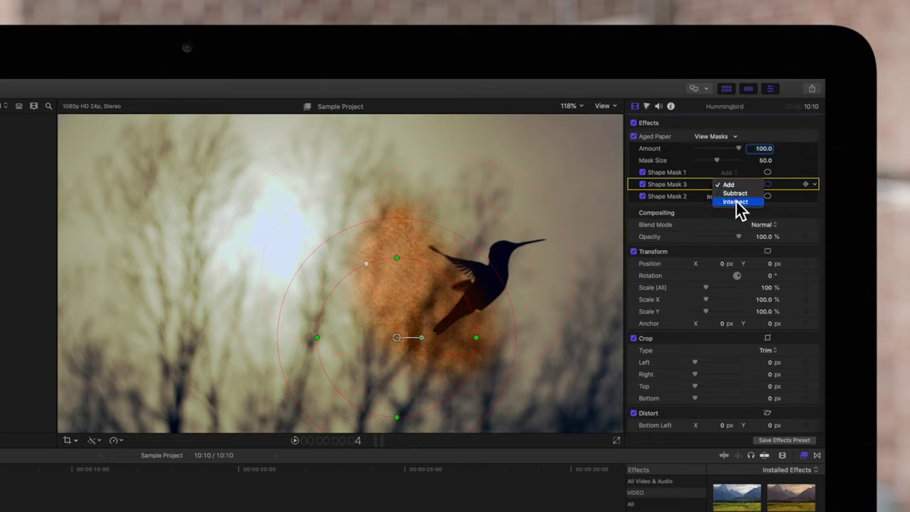
pyautogui.click(735, 202)
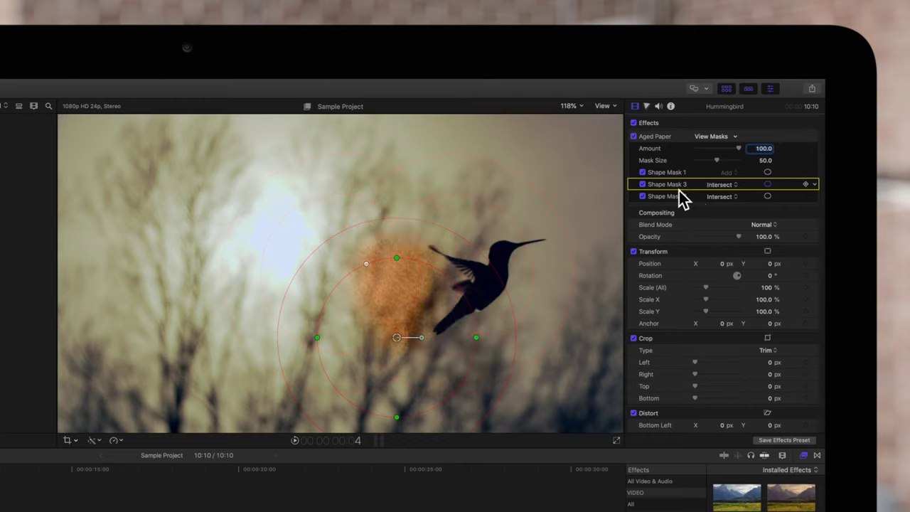
pyautogui.press('Delete')
pyautogui.press('super+z')
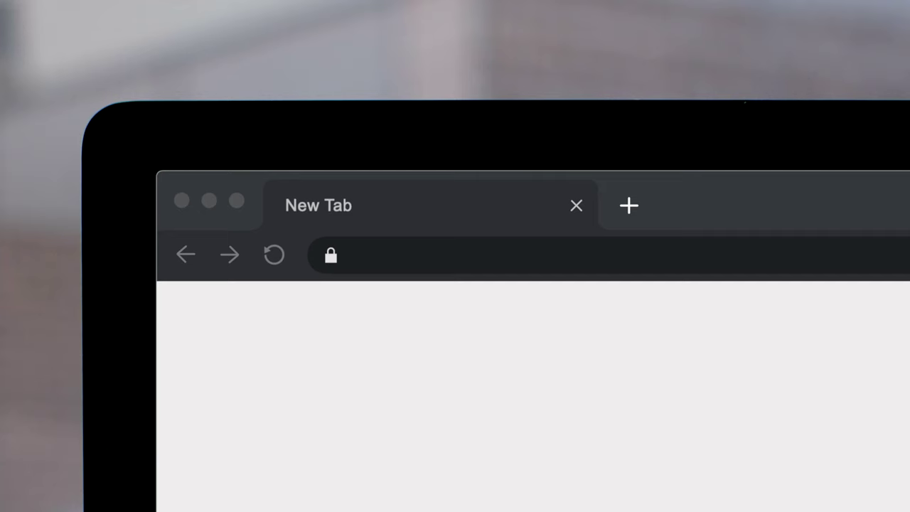
pyautogui.write('pixelfilmstudios.com')
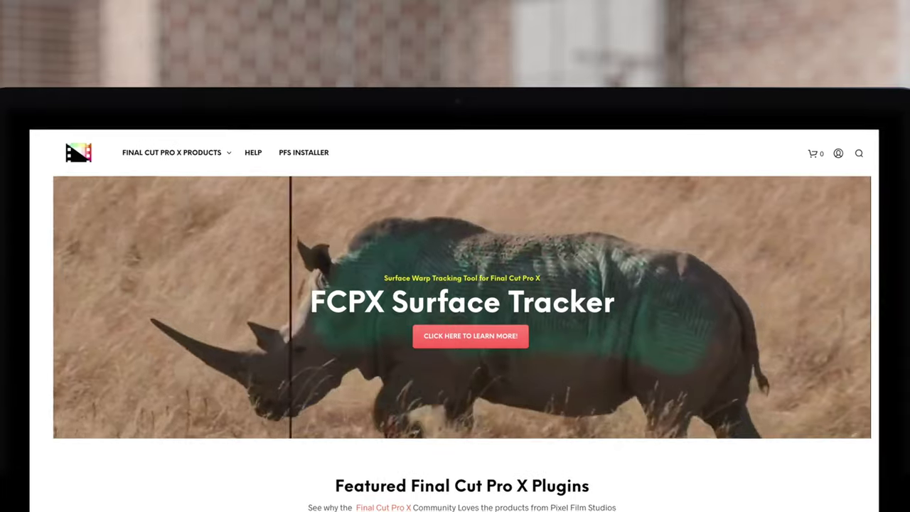
# Step: Scroll through the Pixel Film Studios grid of FCPX plugins such as FCPX Glitch and FCPX Maps
pyautogui.scroll(-5, 455, 319)
pyautogui.scroll(-2, 455, 319)
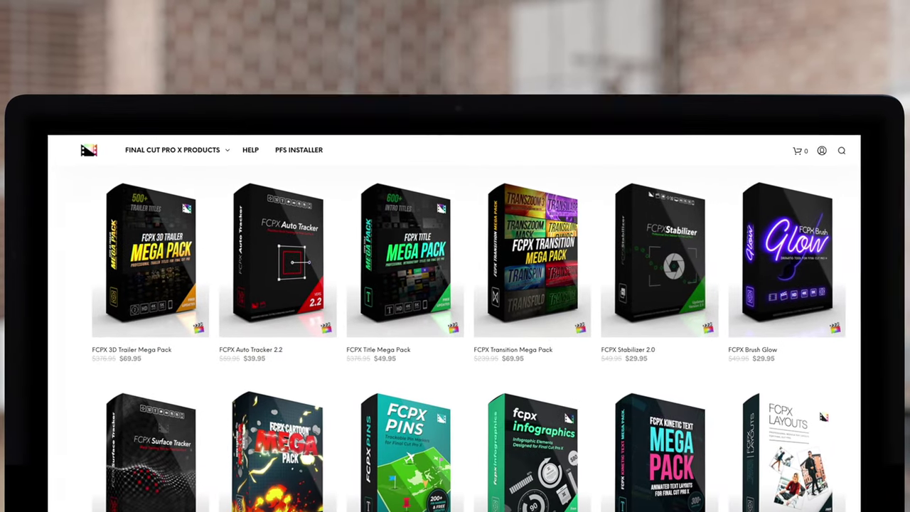
pyautogui.scroll(-8, 455, 320)
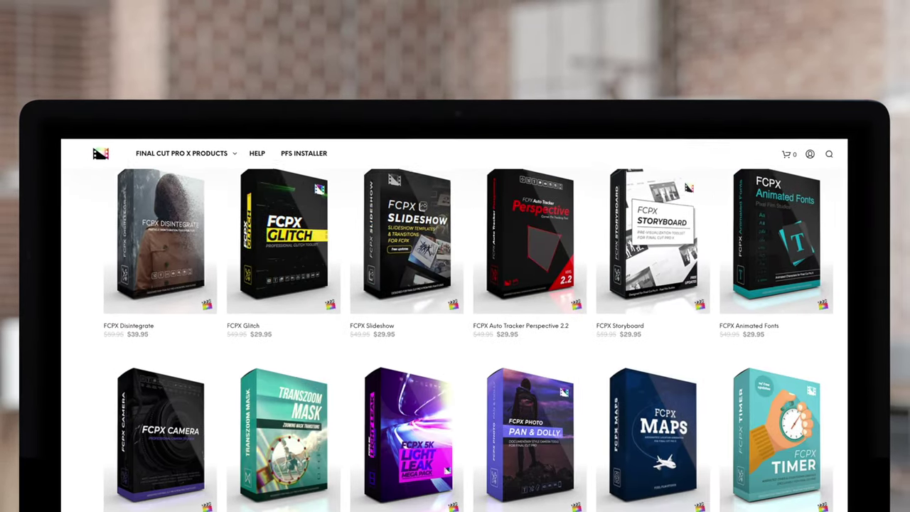